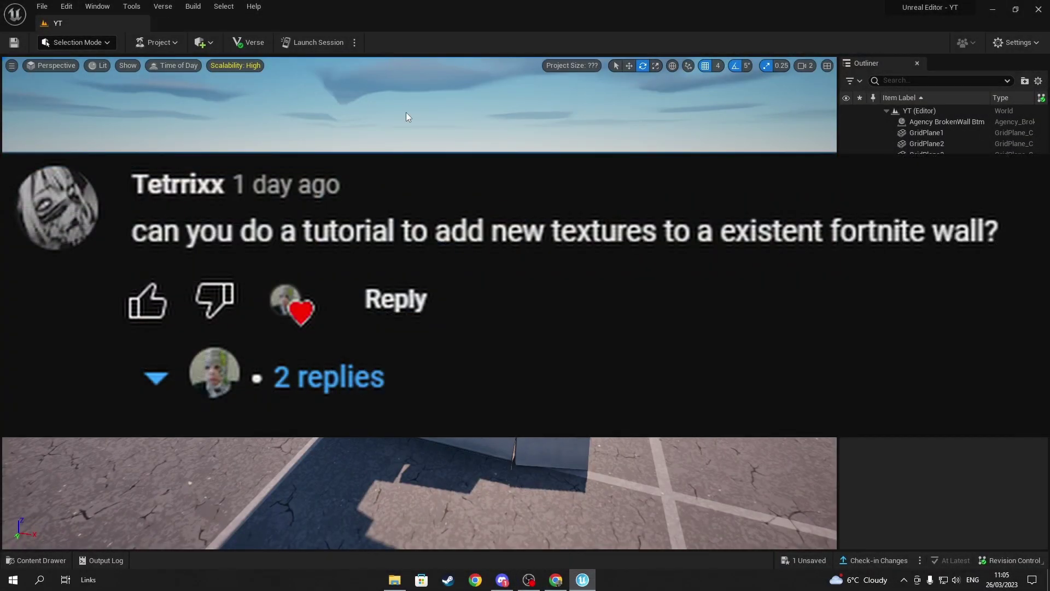
{"action": "right_click_drag", "start_coordinate": [405, 112], "coordinate": [401, 108]}
{"action": "right_click_drag", "start_coordinate": [550, 360], "coordinate": [552, 360]}
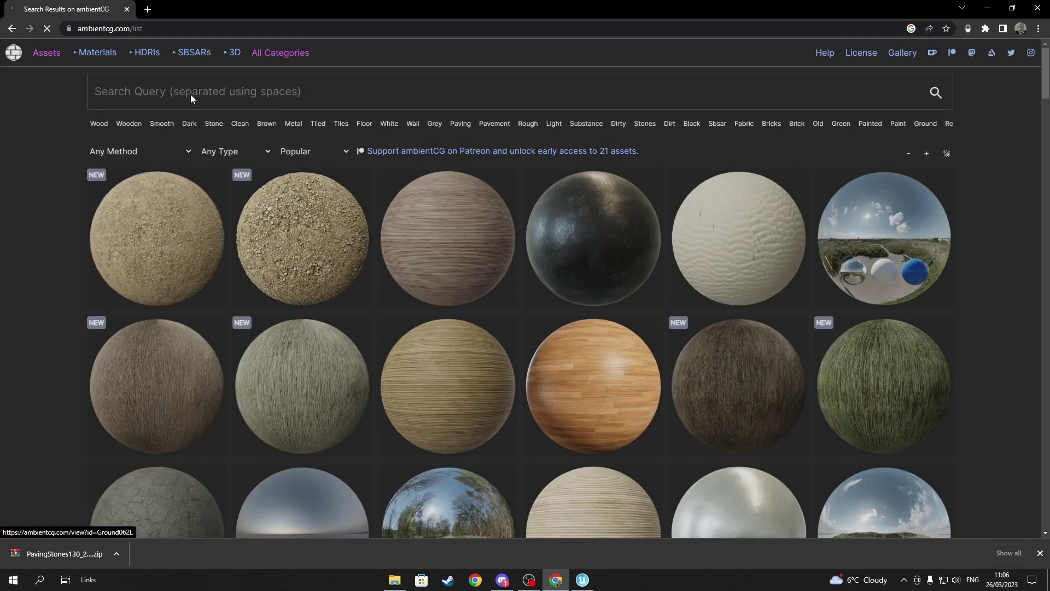
Search ambientCG for "brick" and download the Bricks 077 material as 2K-JPG.zip.
{"action": "type", "text": "brick"}
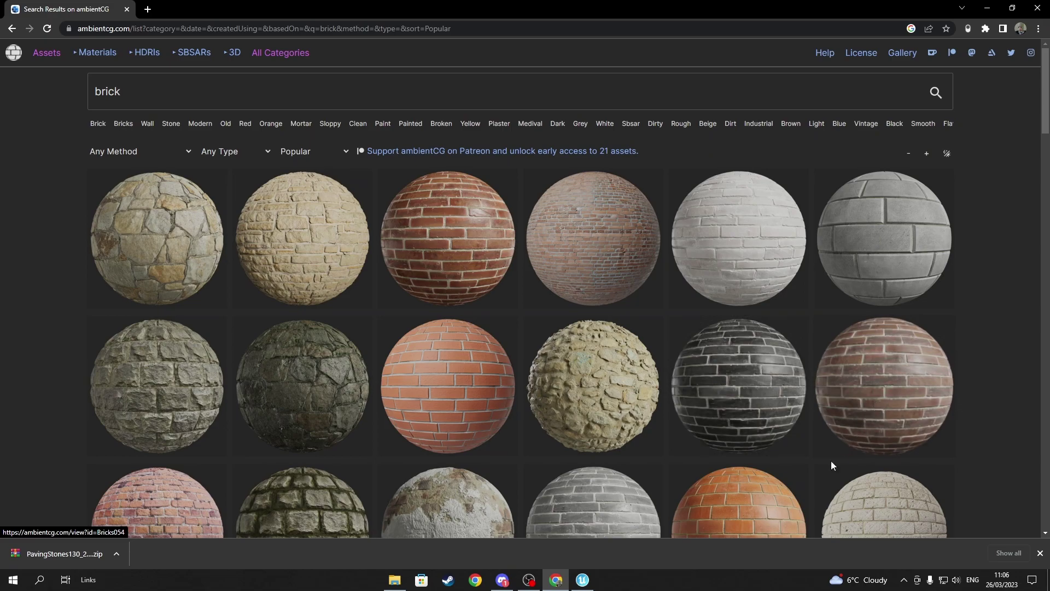
{"action": "scroll", "coordinate": [406, 391], "scroll_direction": "down", "scroll_amount": 2}
{"action": "scroll", "coordinate": [306, 383], "scroll_direction": "down", "scroll_amount": 1}
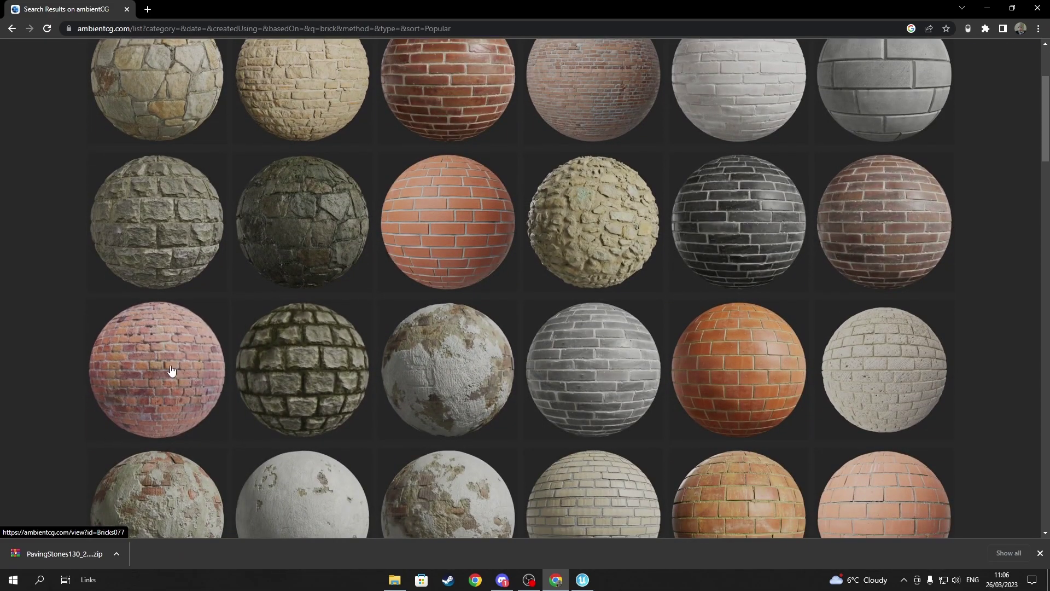
{"action": "left_click", "coordinate": [171, 370]}
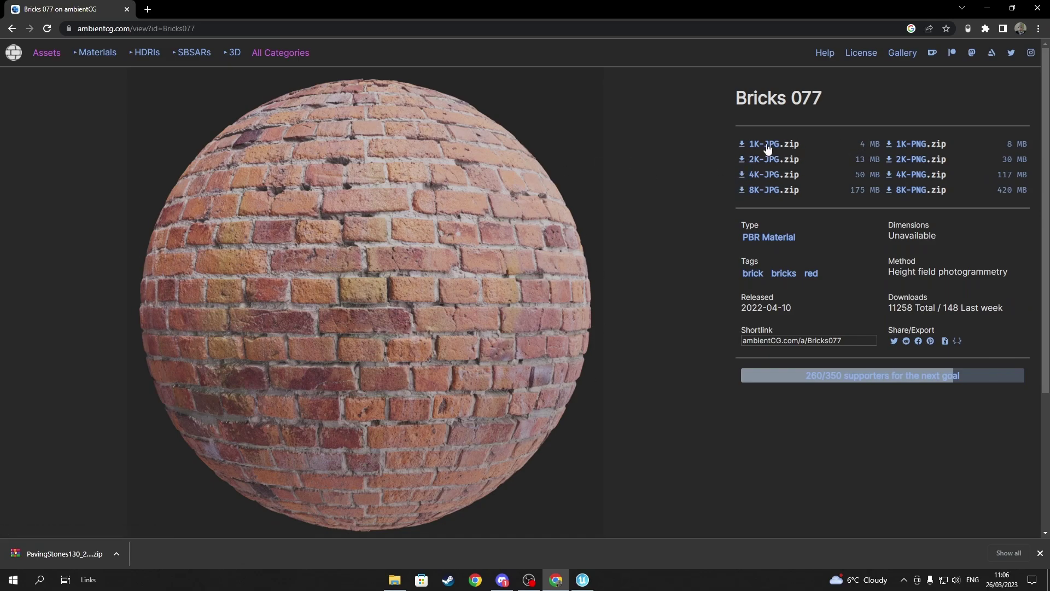
{"action": "mouse_move", "coordinate": [785, 157]}
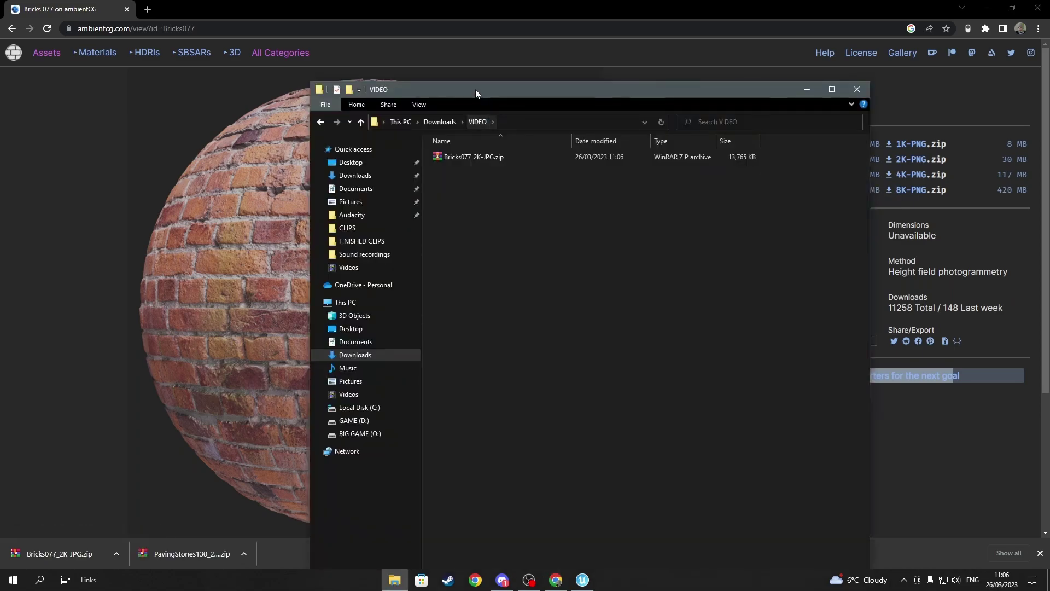
Extract Bricks077_2K-JPG.zip directly into the VIDEO folder inside Downloads.
{"action": "left_click_drag", "start_coordinate": [475, 90], "coordinate": [360, 73]}
{"action": "right_click", "coordinate": [350, 138]}
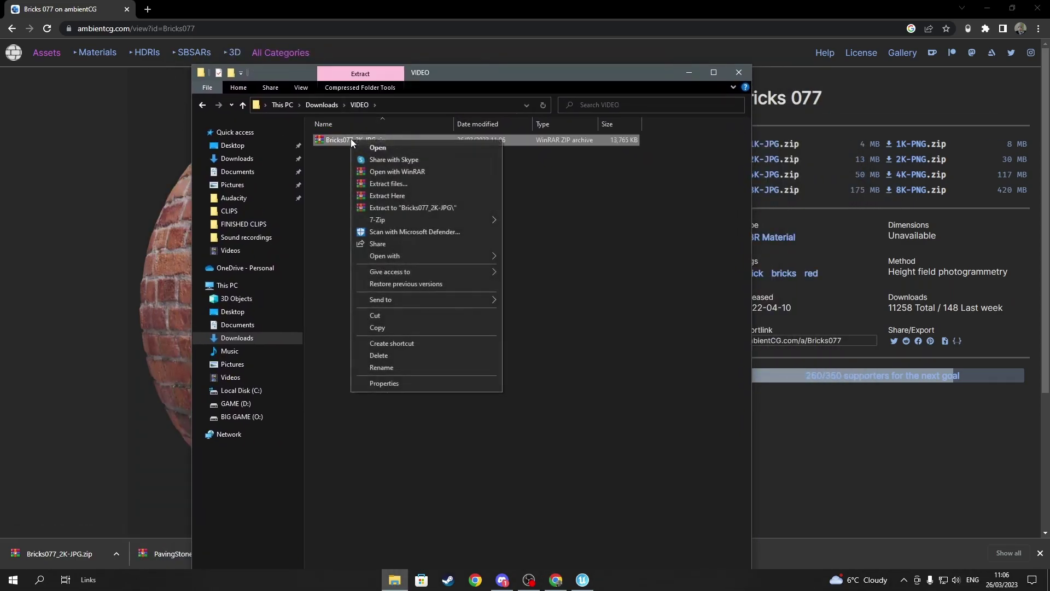
{"action": "left_click", "coordinate": [393, 192]}
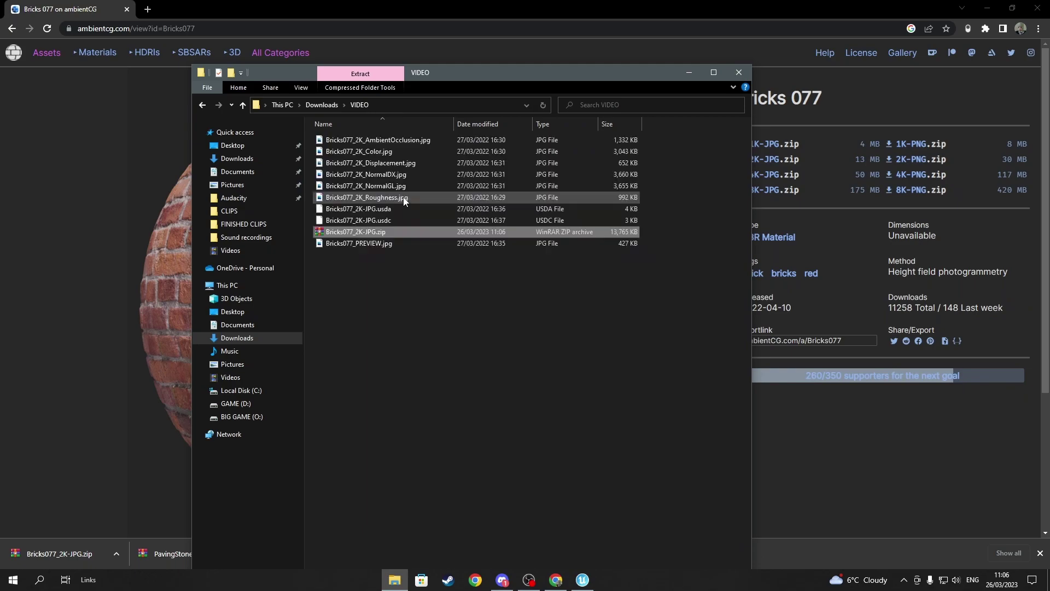
{"action": "left_click", "coordinate": [383, 318]}
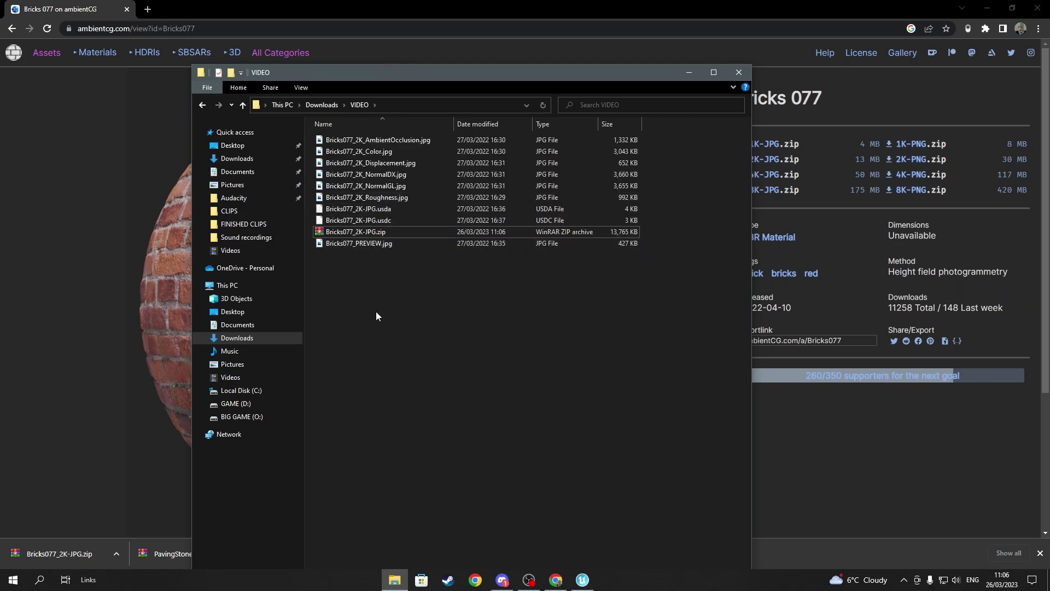
Delete Bricks077_PREVIEW.jpg and the extracted .usda and .usdc files from the VIDEO folder.
{"action": "left_click", "coordinate": [370, 245]}
{"action": "key", "text": "Delete"}
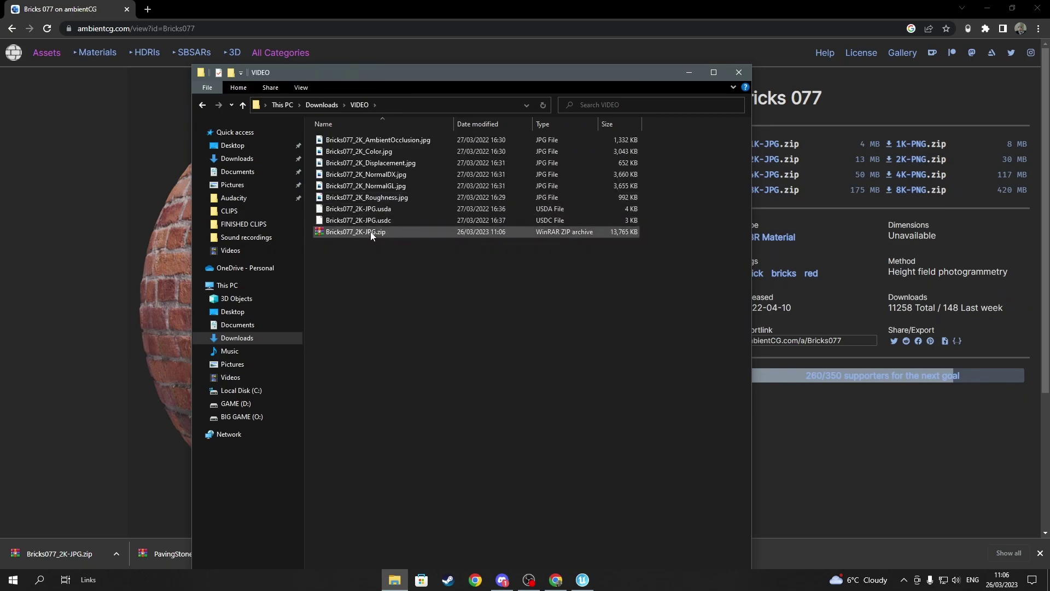
{"action": "left_click_drag", "start_coordinate": [645, 211], "coordinate": [609, 218]}
{"action": "key", "text": "Delete"}
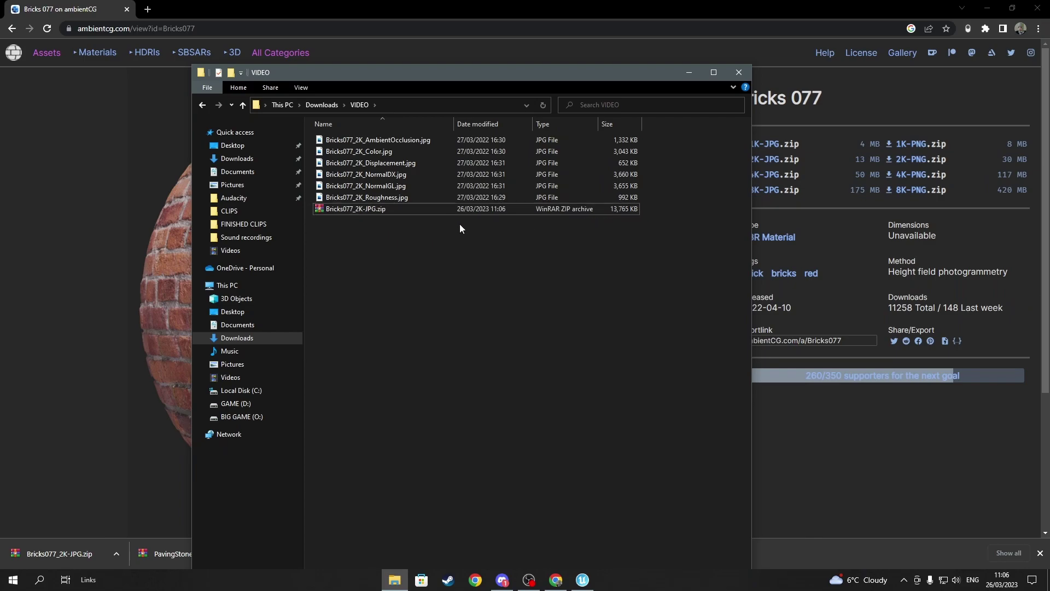
{"action": "left_click_drag", "start_coordinate": [556, 71], "coordinate": [5, 164]}
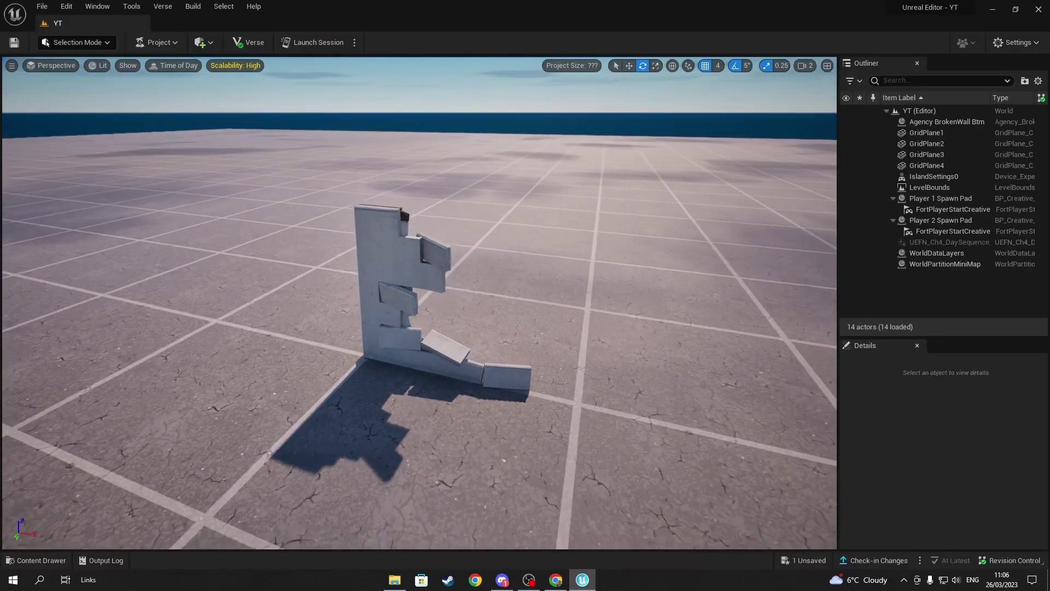
In Unreal Editor, show Content Browser 1 and go to the YT Content folder.
{"action": "left_click", "coordinate": [91, 12]}
{"action": "mouse_move", "coordinate": [134, 48]}
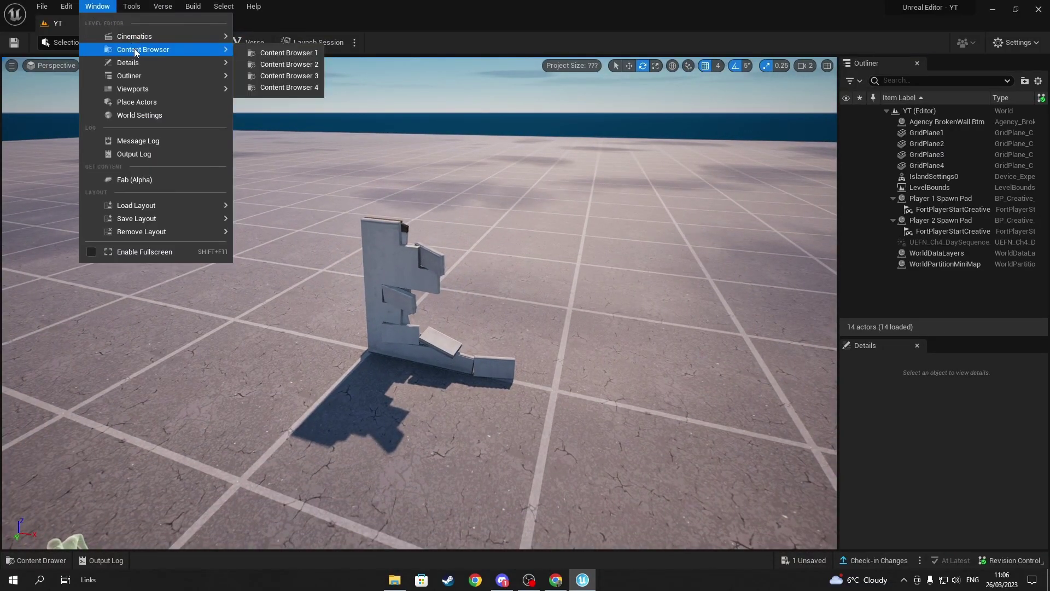
{"action": "left_click", "coordinate": [255, 53]}
{"action": "left_click", "coordinate": [48, 447]}
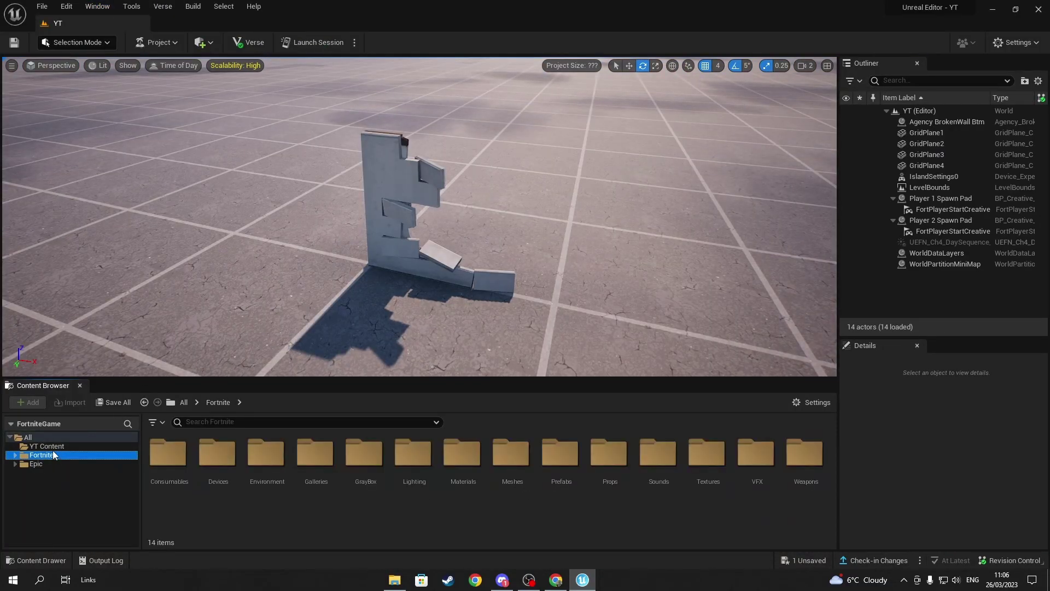
Create a new material named BrickMat in the YT Content folder.
{"action": "right_click", "coordinate": [355, 479]}
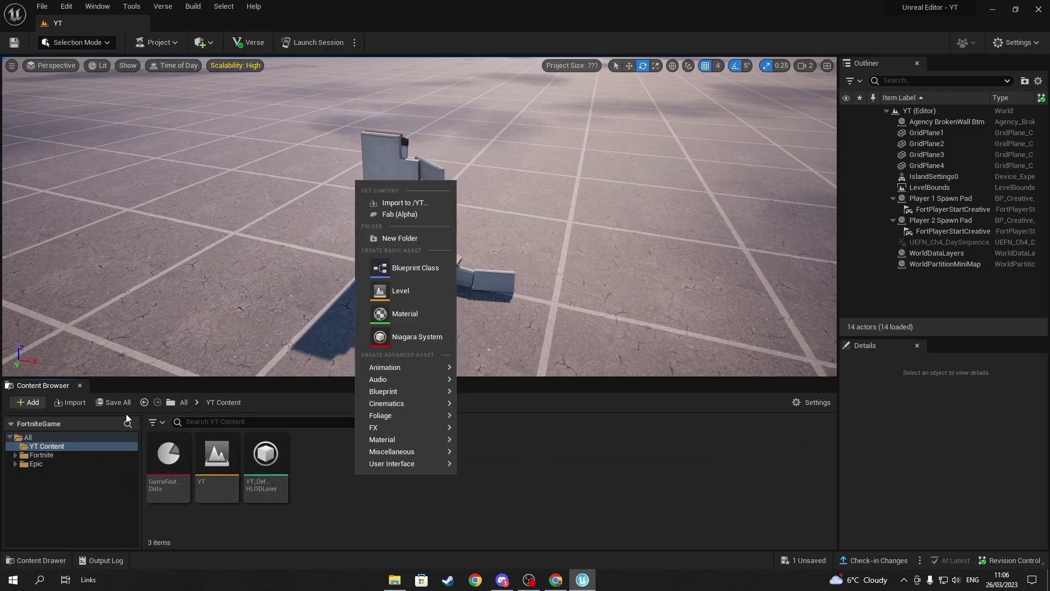
{"action": "left_click", "coordinate": [22, 403]}
{"action": "left_click", "coordinate": [22, 403]}
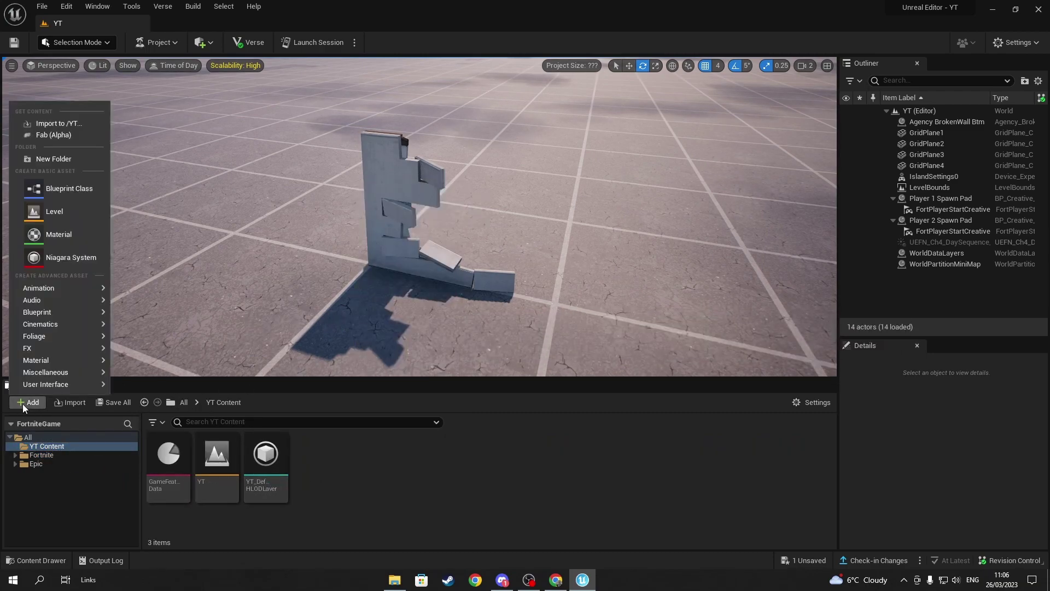
{"action": "left_click", "coordinate": [48, 234]}
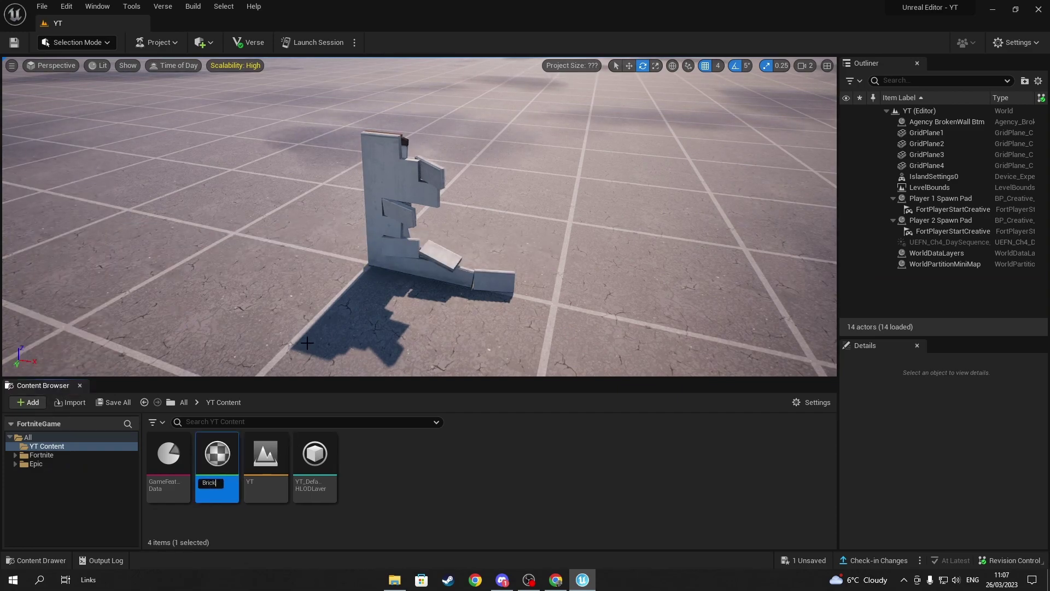
{"action": "type", "text": "BrickMat"}
{"action": "key", "text": "Return"}
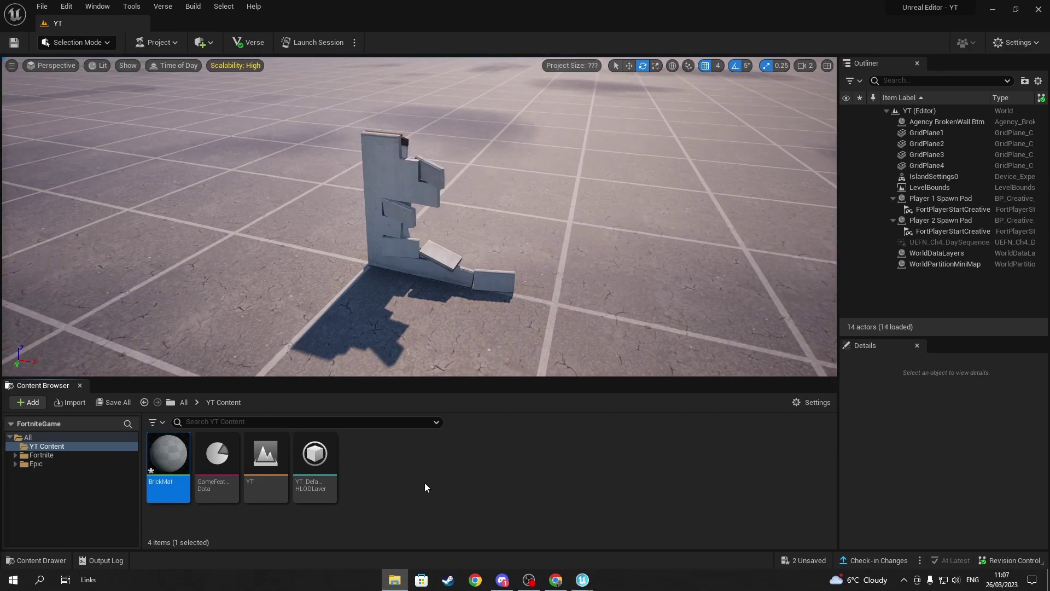
Import the six Bricks077 texture images into YT Content and open BrickMat for editing side by side with the level editor.
{"action": "left_click", "coordinate": [405, 543]}
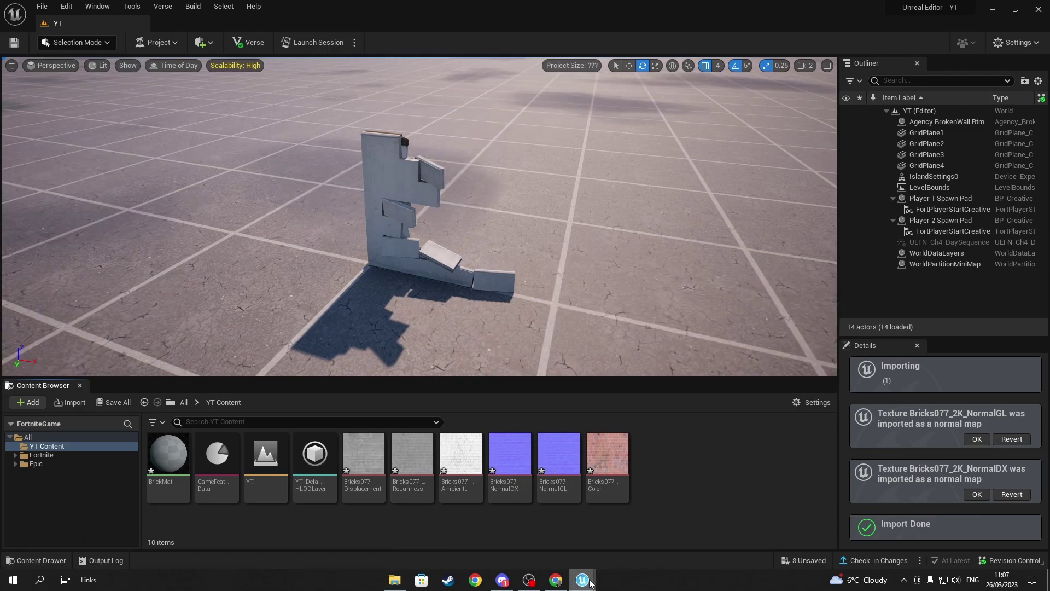
{"action": "double_click", "coordinate": [166, 464]}
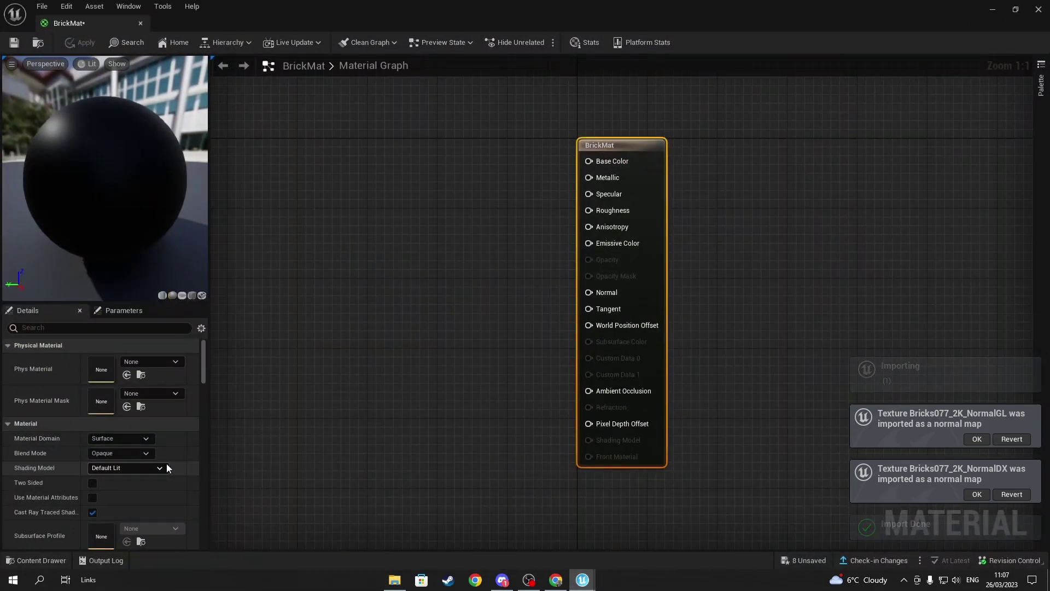
{"action": "key", "text": "super+Right"}
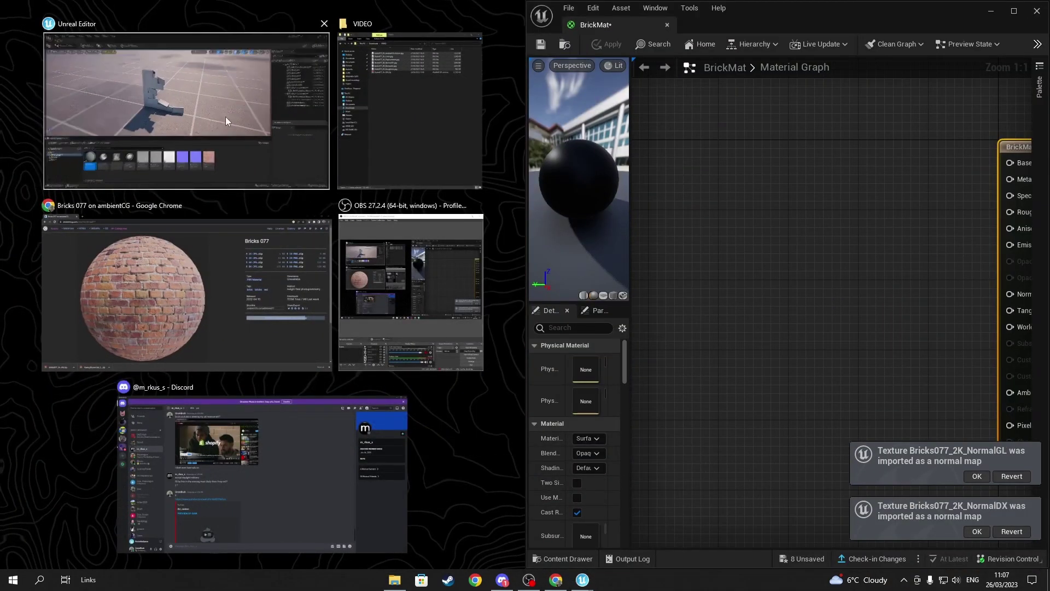
{"action": "left_click", "coordinate": [226, 120]}
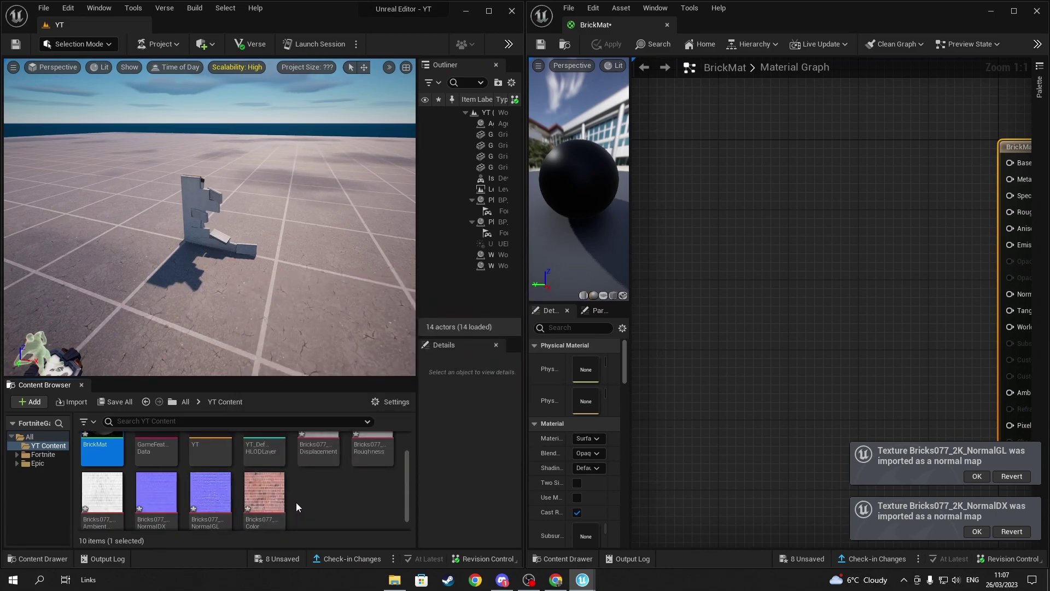
Add all six Bricks077 textures to the BrickMat material graph as texture samples.
{"action": "left_click", "coordinate": [95, 502]}
{"action": "left_click", "coordinate": [265, 497]}
{"action": "scroll", "coordinate": [289, 493], "scroll_direction": "up", "scroll_amount": 2}
{"action": "left_click", "coordinate": [316, 463], "text": "shift"}
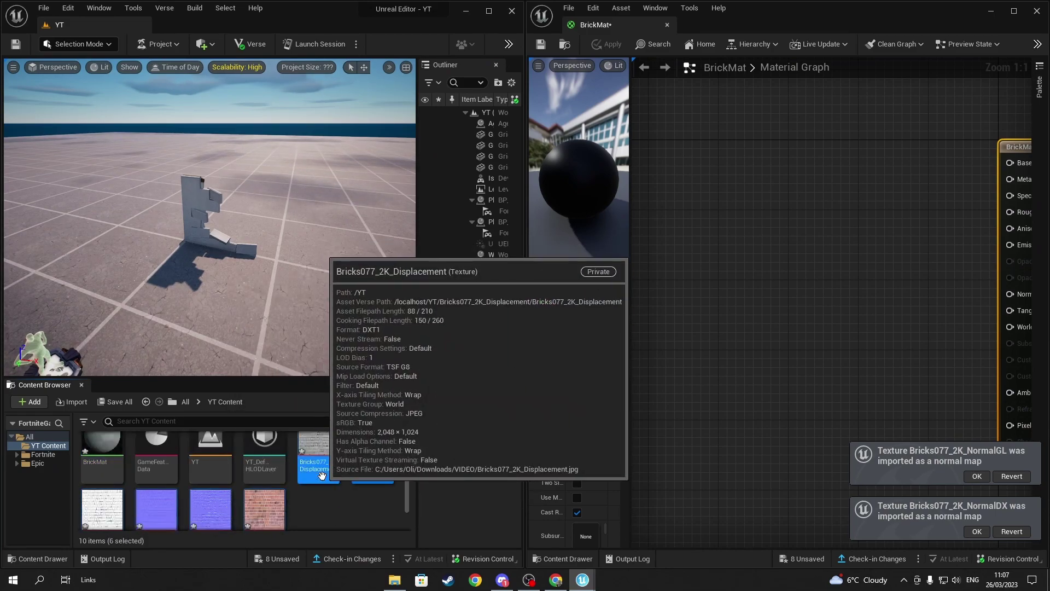
{"action": "left_click_drag", "start_coordinate": [321, 474], "coordinate": [706, 155]}
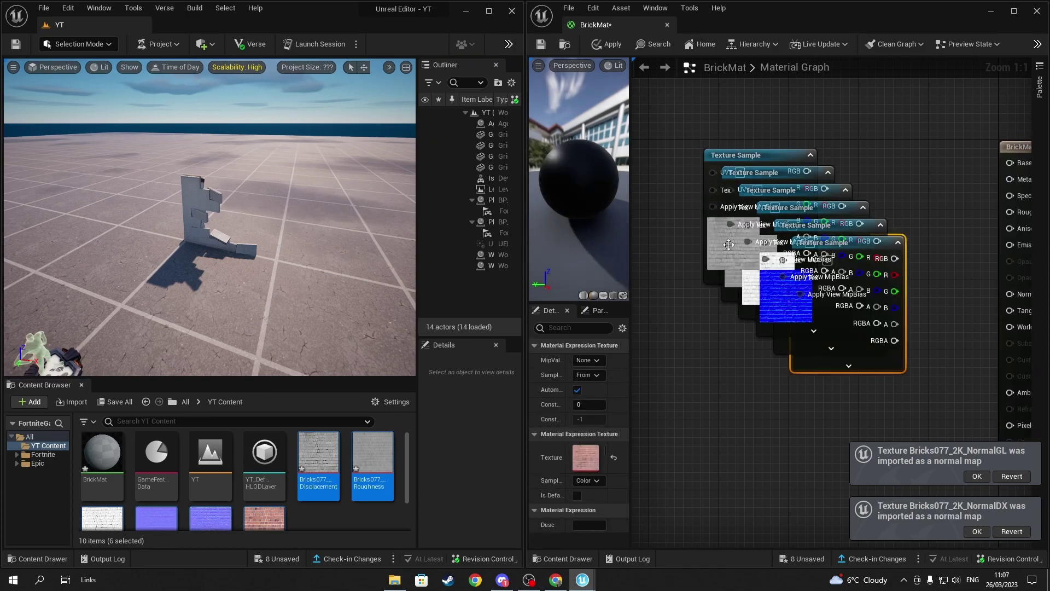
Spread the overlapping texture samples apart in the material graph, with the colour sample near the material node.
{"action": "left_click_drag", "start_coordinate": [865, 238], "coordinate": [925, 92]}
{"action": "left_click_drag", "start_coordinate": [793, 152], "coordinate": [722, 241]}
{"action": "left_click_drag", "start_coordinate": [730, 340], "coordinate": [704, 295]}
{"action": "mouse_move", "coordinate": [685, 344]}
{"action": "left_mouse_down"}
{"action": "mouse_move", "coordinate": [659, 335]}
{"action": "mouse_move", "coordinate": [686, 334]}
{"action": "left_mouse_up"}
{"action": "left_click_drag", "start_coordinate": [847, 360], "coordinate": [820, 342]}
{"action": "left_click_drag", "start_coordinate": [865, 376], "coordinate": [716, 473]}
{"action": "scroll", "coordinate": [786, 428], "scroll_direction": "down", "scroll_amount": 3}
{"action": "right_click_drag", "start_coordinate": [797, 431], "coordinate": [718, 285]}
{"action": "left_click_drag", "start_coordinate": [772, 261], "coordinate": [749, 338]}
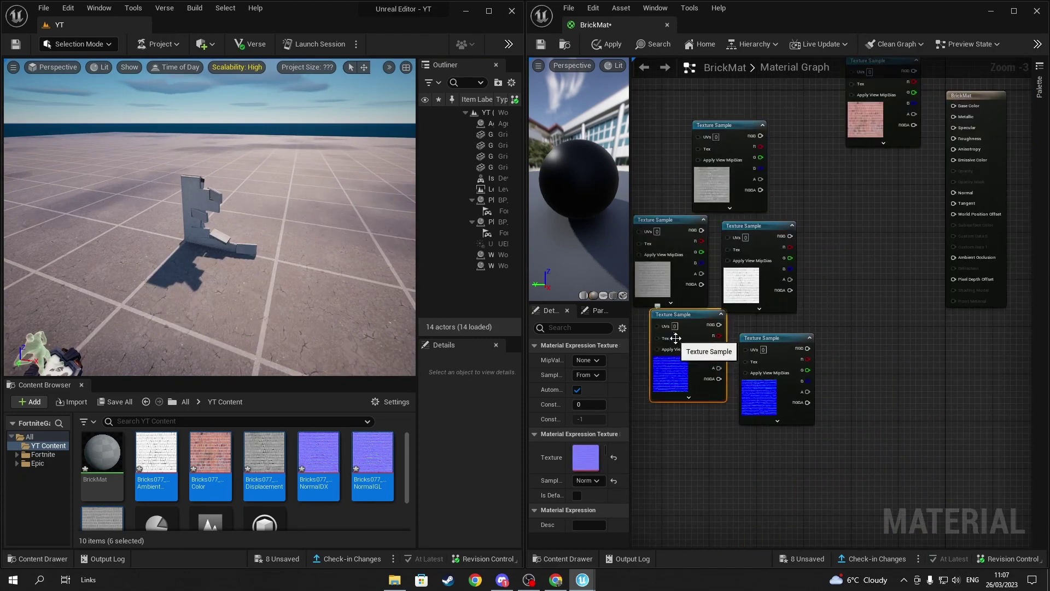
Delete one of the two normal map texture samples and move the remaining one closer to the material node.
{"action": "left_click", "coordinate": [782, 353]}
{"action": "key", "text": "Delete"}
{"action": "left_click_drag", "start_coordinate": [685, 315], "coordinate": [822, 340]}
Connect the colour texture sample's RGB output to Base Color and examine the brick surface on the preview sphere.
{"action": "scroll", "coordinate": [846, 285], "scroll_direction": "up", "scroll_amount": 1}
{"action": "scroll", "coordinate": [880, 170], "scroll_direction": "up", "scroll_amount": 1}
{"action": "right_click_drag", "start_coordinate": [872, 179], "coordinate": [734, 348]}
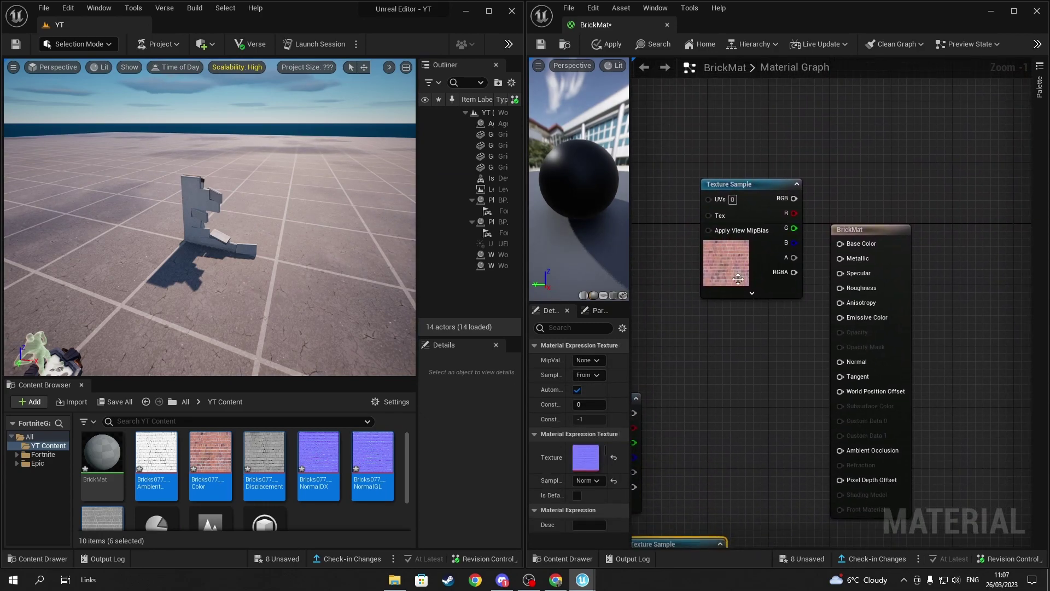
{"action": "left_click_drag", "start_coordinate": [744, 183], "coordinate": [698, 137]}
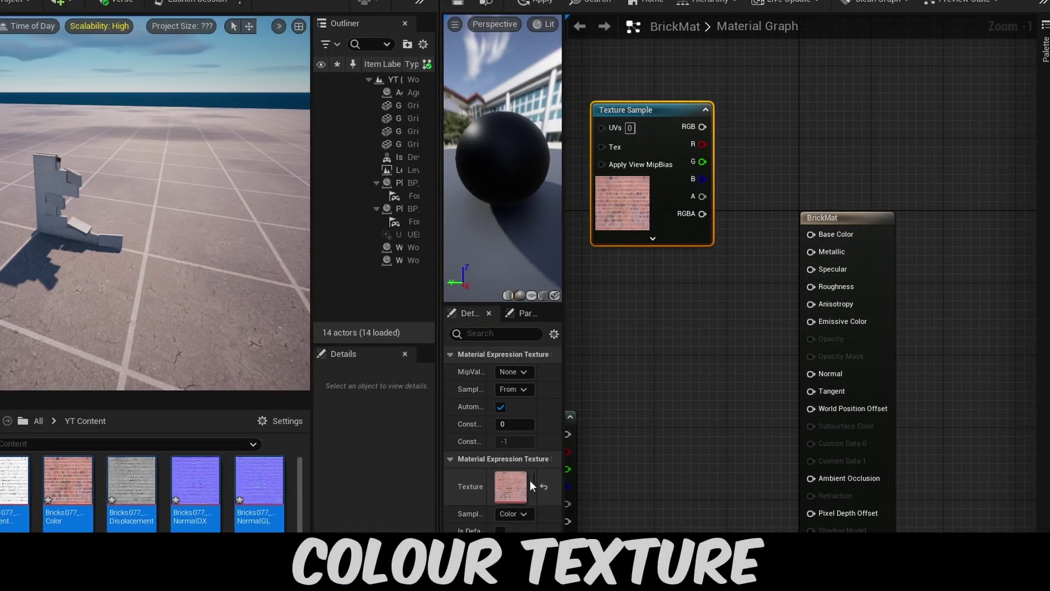
{"action": "left_click_drag", "start_coordinate": [744, 152], "coordinate": [813, 234]}
{"action": "right_click_drag", "start_coordinate": [610, 308], "coordinate": [641, 296]}
{"action": "scroll", "coordinate": [482, 173], "scroll_direction": "up", "scroll_amount": 5}
{"action": "scroll", "coordinate": [485, 170], "scroll_direction": "down", "scroll_amount": 6}
{"action": "scroll", "coordinate": [494, 172], "scroll_direction": "up", "scroll_amount": 6}
{"action": "scroll", "coordinate": [495, 172], "scroll_direction": "down", "scroll_amount": 3}
{"action": "left_click_drag", "start_coordinate": [495, 172], "coordinate": [539, 171]}
Connect the displacement texture sample's RGB output to World Position Offset and place the sample near the material node.
{"action": "right_click_drag", "start_coordinate": [655, 290], "coordinate": [820, 180]}
{"action": "left_click", "coordinate": [669, 191]}
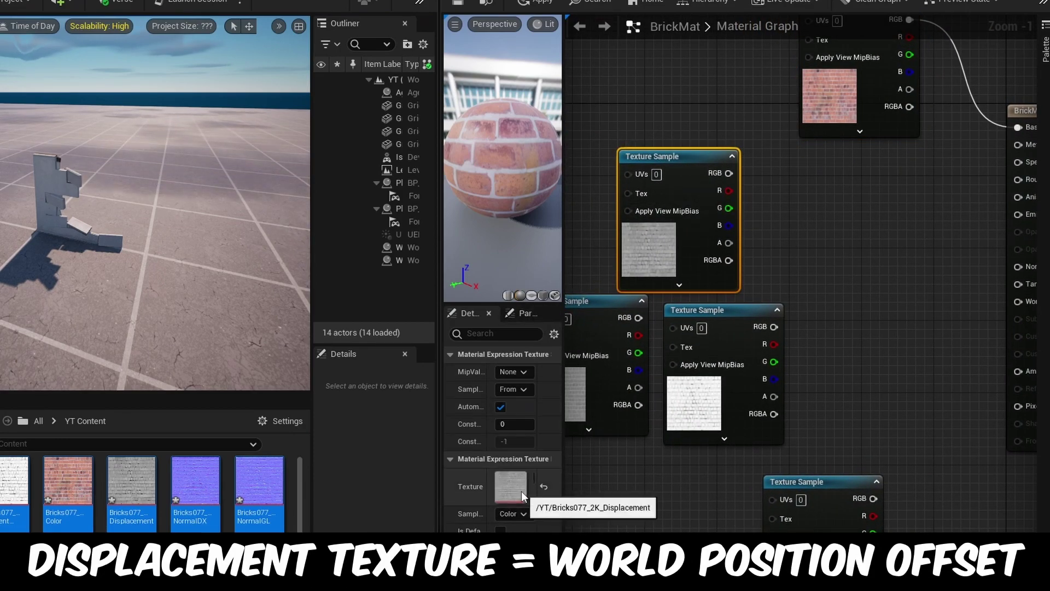
{"action": "right_click_drag", "start_coordinate": [876, 298], "coordinate": [777, 305]}
{"action": "left_click_drag", "start_coordinate": [589, 183], "coordinate": [888, 314]}
{"action": "left_click_drag", "start_coordinate": [782, 252], "coordinate": [802, 289]}
Connect the normal map sample to the Normal input and position it above the displacement sample.
{"action": "right_click_drag", "start_coordinate": [732, 233], "coordinate": [856, 205]}
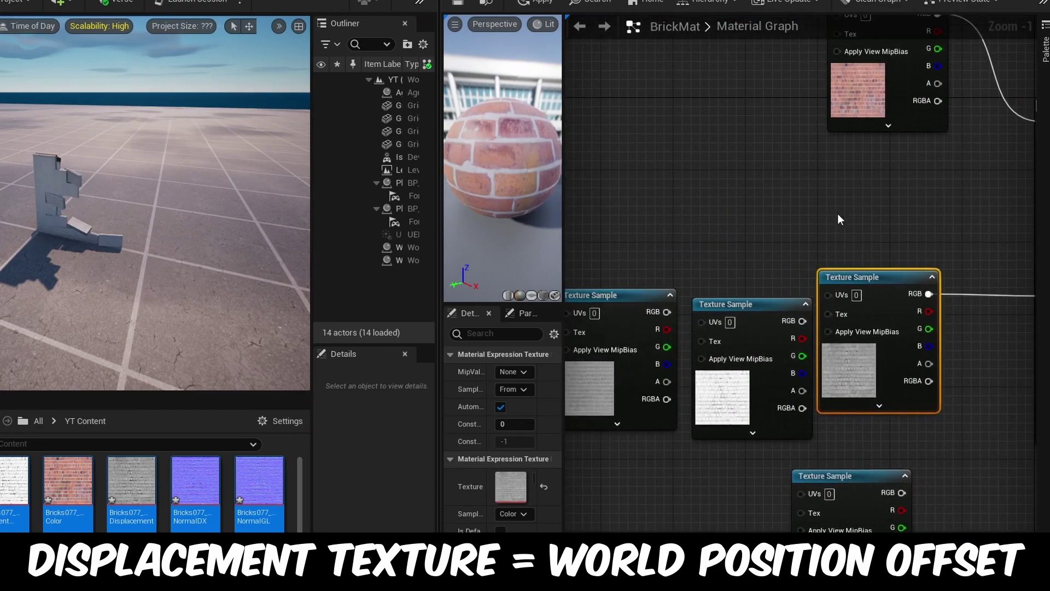
{"action": "left_click", "coordinate": [860, 477]}
{"action": "right_click_drag", "start_coordinate": [844, 252], "coordinate": [624, 238]}
{"action": "left_click_drag", "start_coordinate": [680, 277], "coordinate": [771, 449]}
{"action": "left_click_drag", "start_coordinate": [634, 465], "coordinate": [818, 246]}
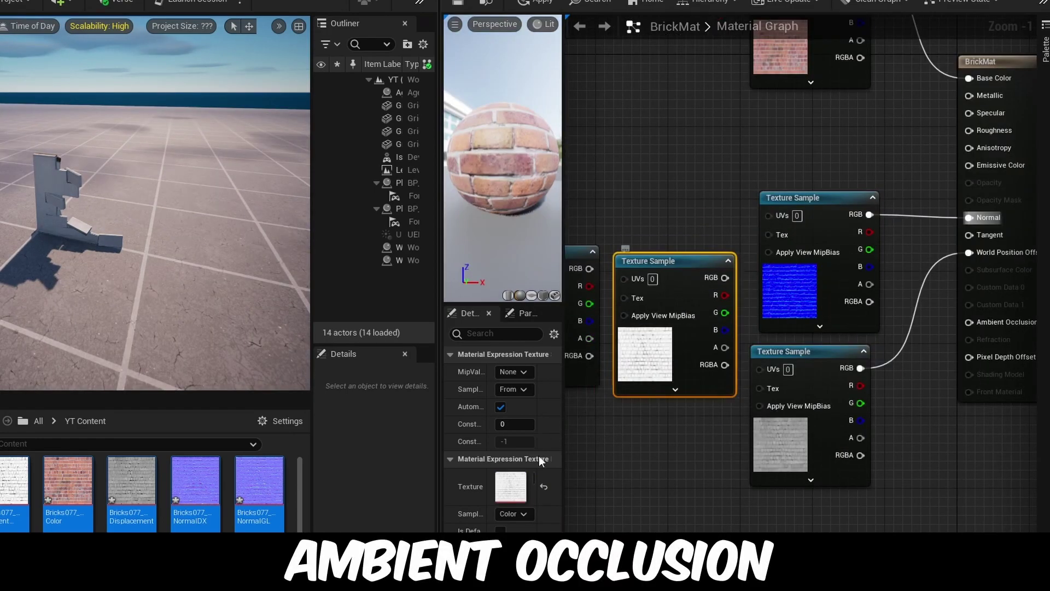
Connect the ambient occlusion sample's RGB output to Ambient Occlusion and stack the connected samples in a column beside the material node.
{"action": "left_click_drag", "start_coordinate": [821, 354], "coordinate": [824, 526]}
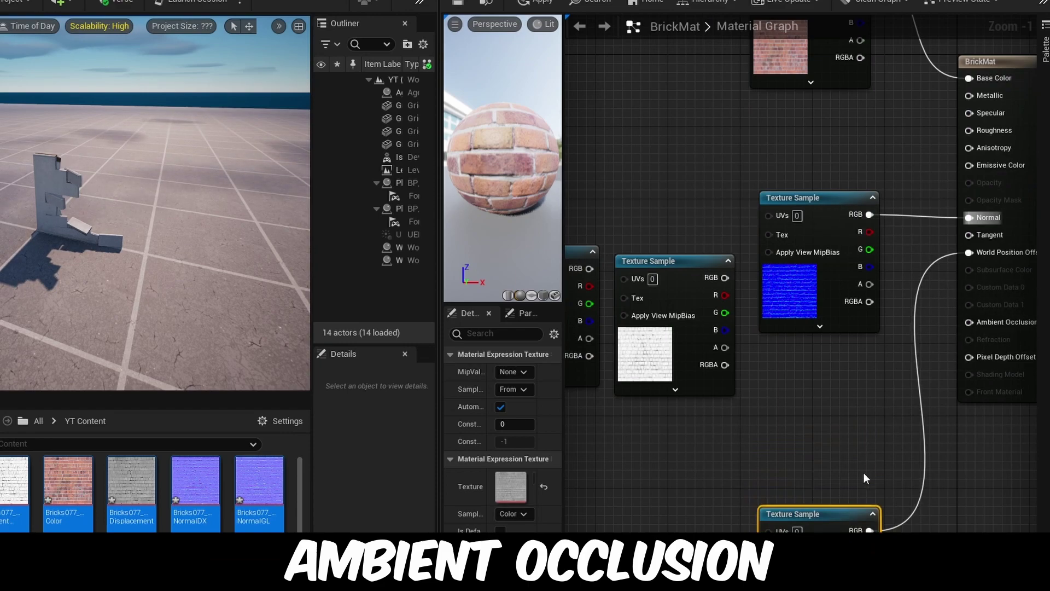
{"action": "left_click_drag", "start_coordinate": [837, 218], "coordinate": [670, 136]}
{"action": "left_click_drag", "start_coordinate": [803, 516], "coordinate": [803, 246]}
{"action": "left_click_drag", "start_coordinate": [648, 261], "coordinate": [755, 415]}
{"action": "left_click_drag", "start_coordinate": [833, 431], "coordinate": [968, 322]}
{"action": "left_click_drag", "start_coordinate": [671, 126], "coordinate": [812, 113]}
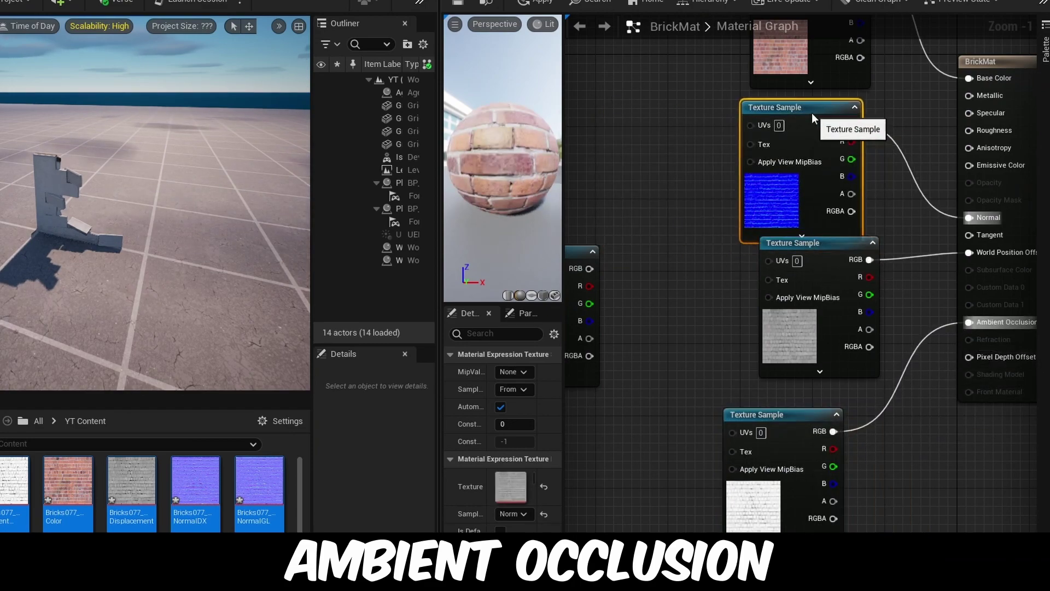
{"action": "left_click_drag", "start_coordinate": [821, 247], "coordinate": [802, 264]}
{"action": "left_click_drag", "start_coordinate": [651, 208], "coordinate": [745, 276]}
Connect the roughness texture sample to the Roughness input and fit it into the column below the colour sample.
{"action": "right_click_drag", "start_coordinate": [609, 243], "coordinate": [706, 211]}
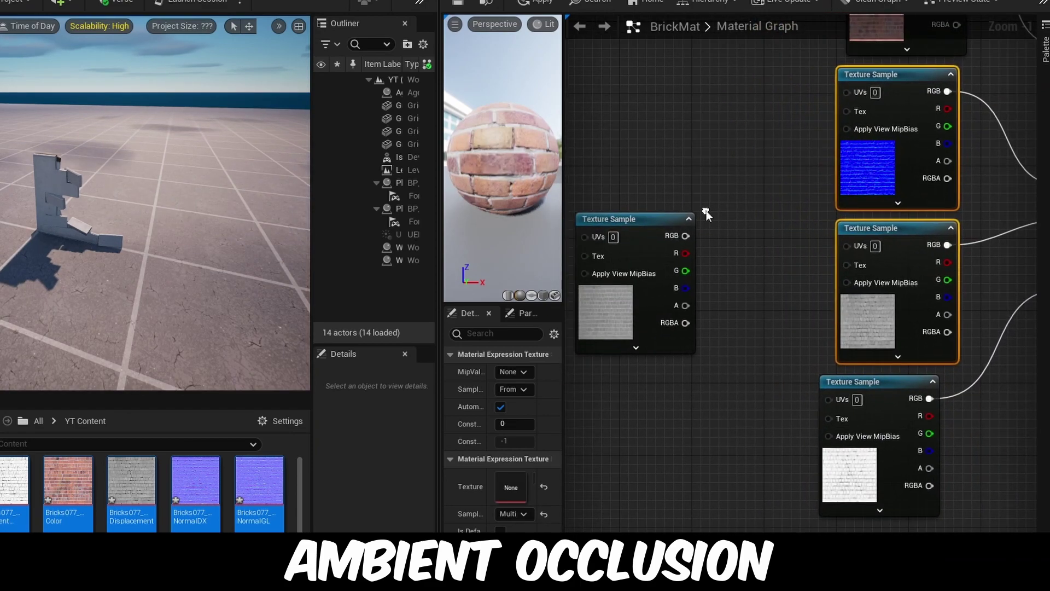
{"action": "left_click", "coordinate": [637, 242]}
{"action": "right_click_drag", "start_coordinate": [743, 382], "coordinate": [520, 352]}
{"action": "right_click_drag", "start_coordinate": [817, 285], "coordinate": [842, 385]}
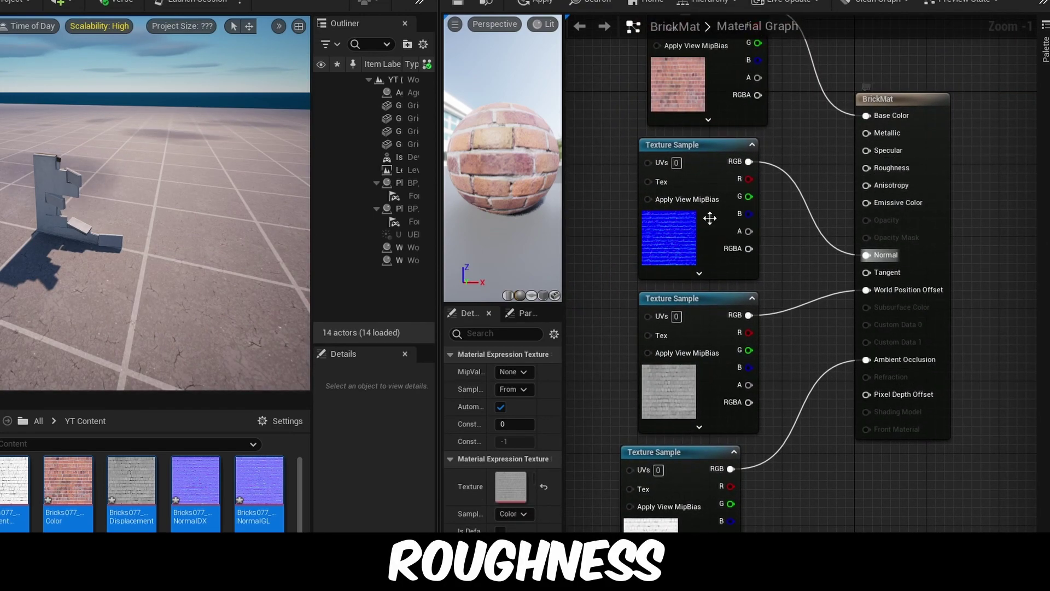
{"action": "right_click_drag", "start_coordinate": [587, 233], "coordinate": [649, 196]}
{"action": "left_click_drag", "start_coordinate": [650, 196], "coordinate": [755, 443]}
{"action": "left_click_drag", "start_coordinate": [763, 120], "coordinate": [736, 373]}
{"action": "left_click", "coordinate": [690, 254]}
{"action": "right_click_drag", "start_coordinate": [690, 254], "coordinate": [816, 258]}
{"action": "left_click_drag", "start_coordinate": [649, 252], "coordinate": [932, 135]}
{"action": "right_click_drag", "start_coordinate": [959, 156], "coordinate": [781, 202]}
{"action": "left_click_drag", "start_coordinate": [786, 200], "coordinate": [877, 179]}
Save the BrickMat material with its connected textures.
{"action": "scroll", "coordinate": [972, 178], "scroll_direction": "down", "scroll_amount": 6}
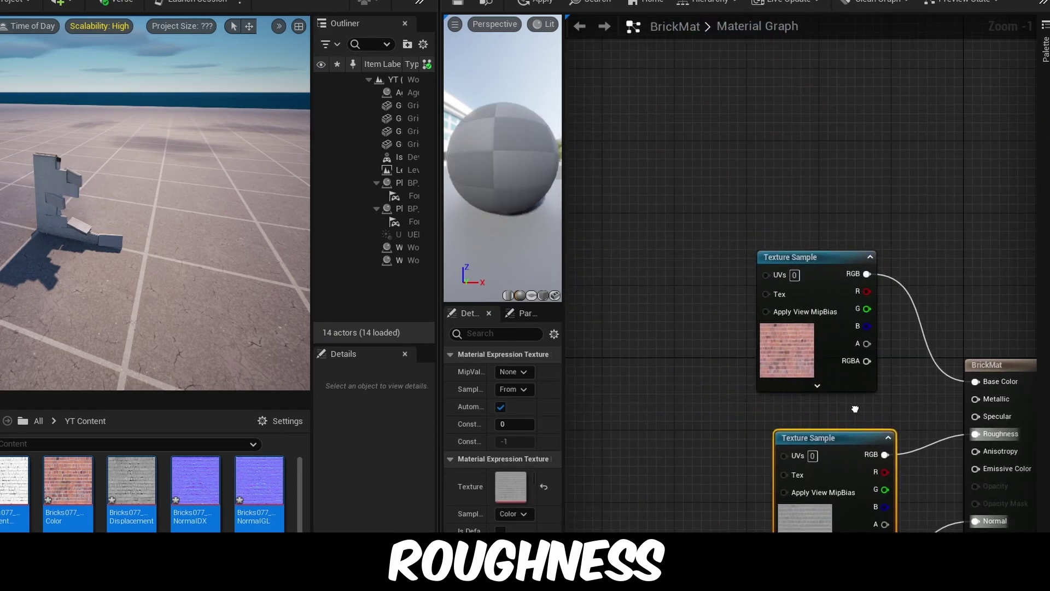
{"action": "scroll", "coordinate": [972, 178], "scroll_direction": "up", "scroll_amount": 5}
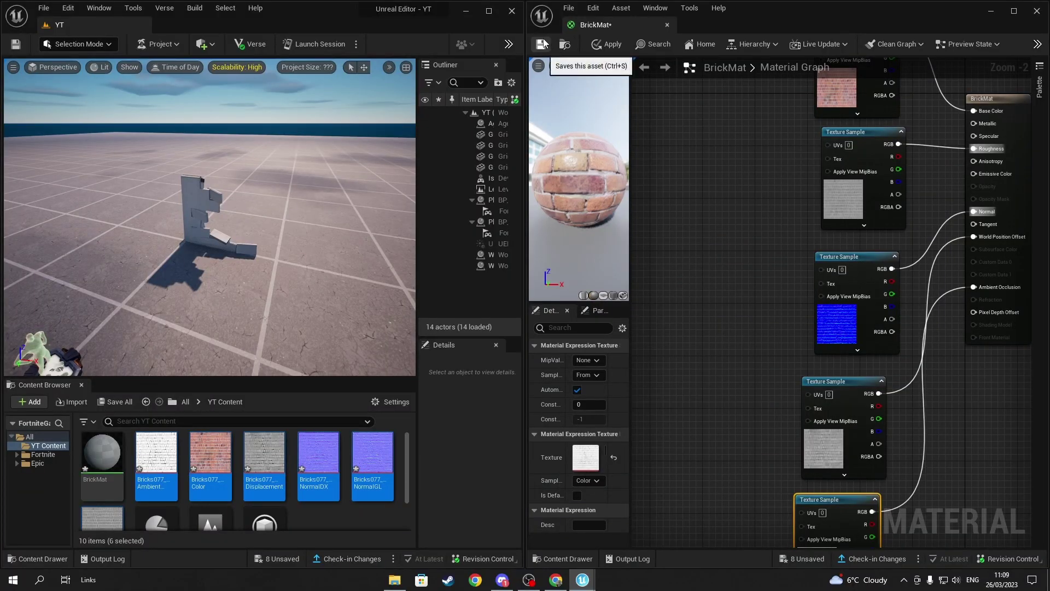
{"action": "left_click", "coordinate": [542, 44]}
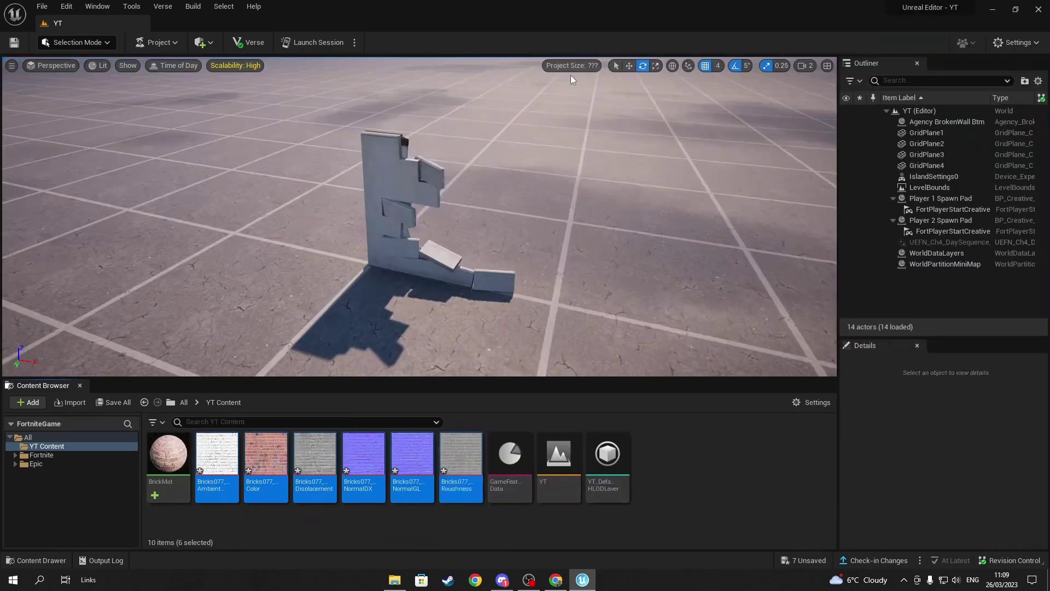
Assign BrickMat to the Agency BrokenWall Btm wall, accept the custom material notice and view the wall up close.
{"action": "left_click", "coordinate": [565, 310]}
{"action": "right_click_drag", "start_coordinate": [441, 246], "coordinate": [465, 218]}
{"action": "left_click", "coordinate": [441, 164]}
{"action": "left_click_drag", "start_coordinate": [168, 454], "coordinate": [342, 266]}
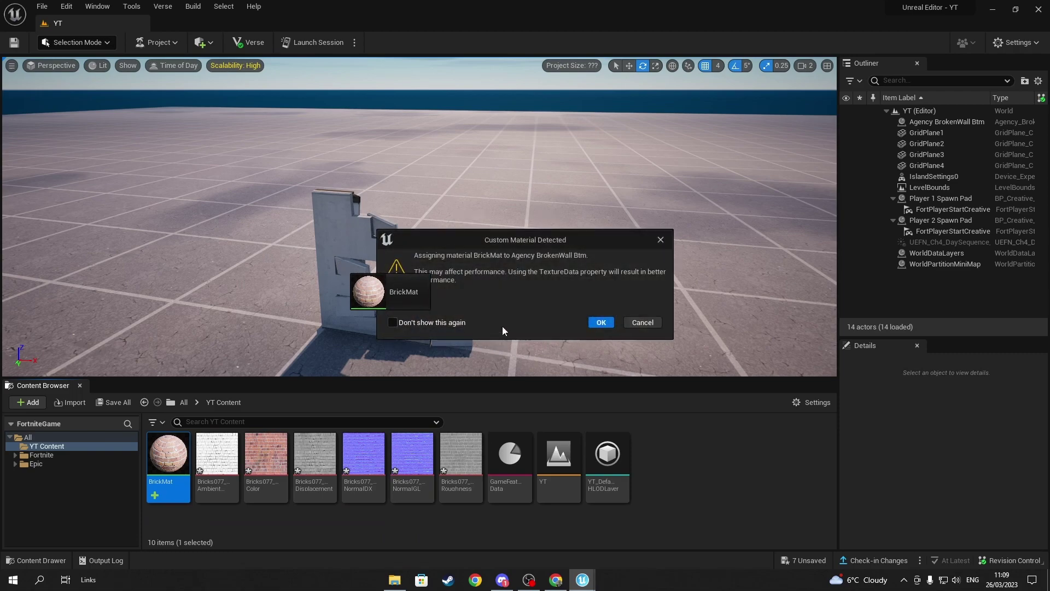
{"action": "left_click_drag", "start_coordinate": [482, 239], "coordinate": [538, 199]}
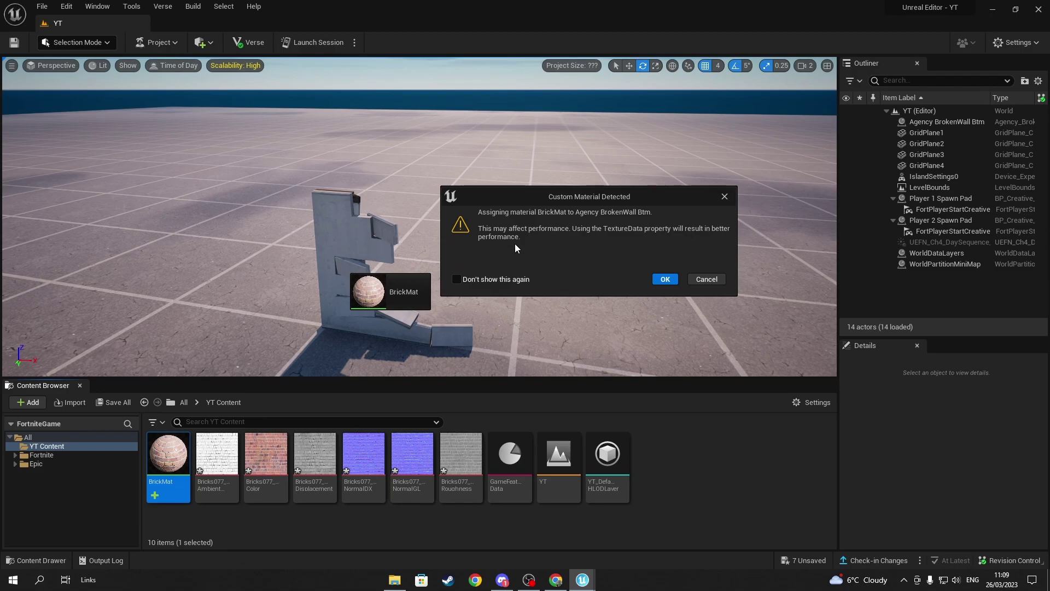
{"action": "left_click", "coordinate": [672, 282]}
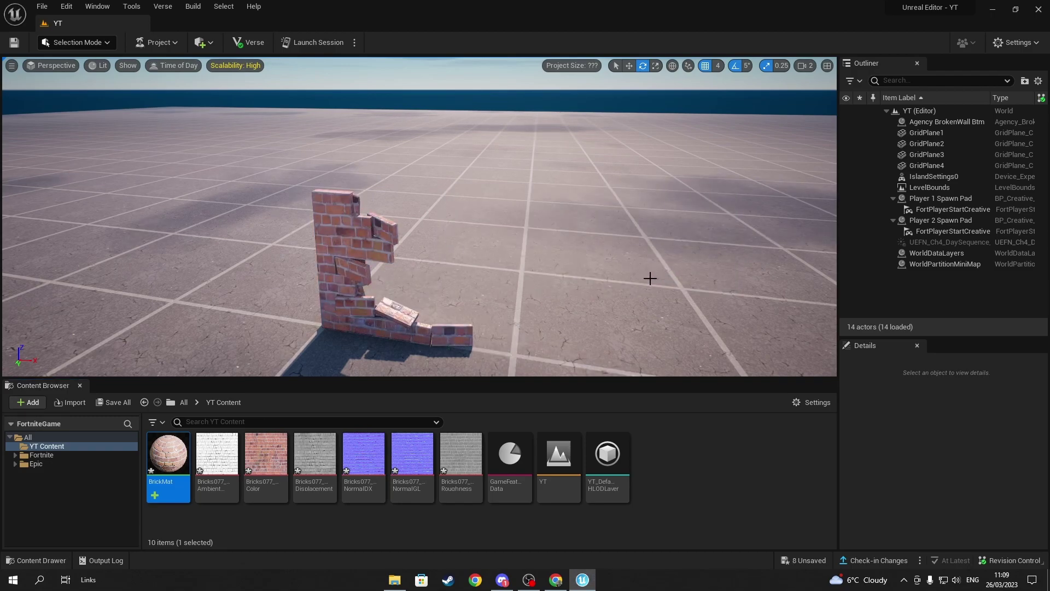
{"action": "key", "text": "w"}
{"action": "key", "text": "a"}
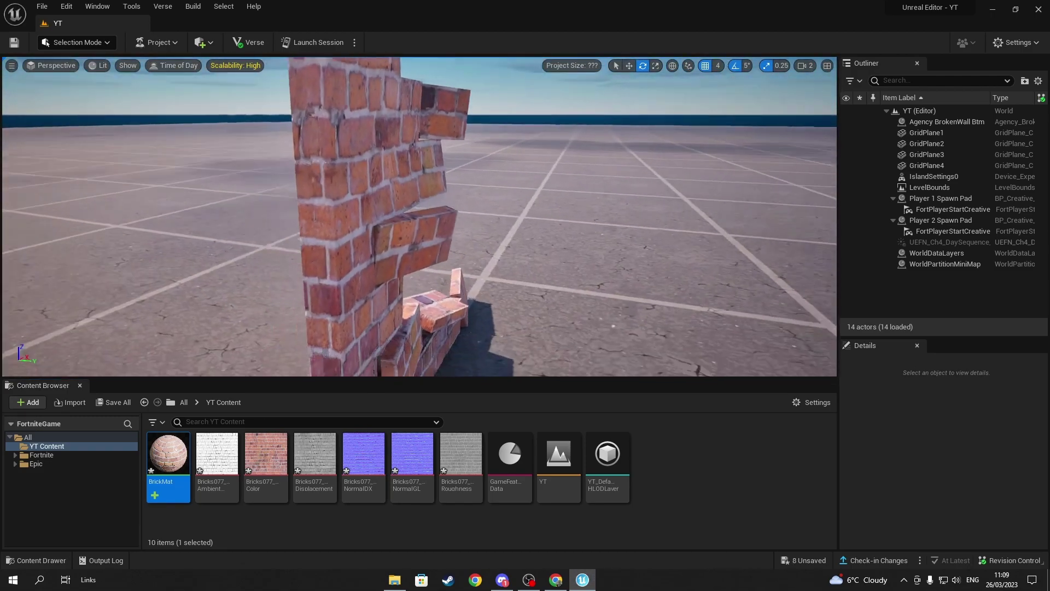